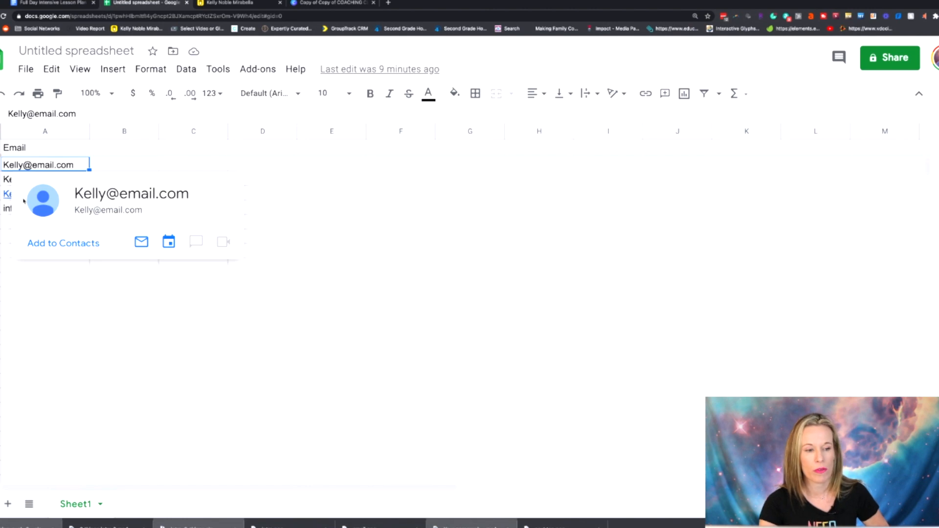
left_click(128, 165)
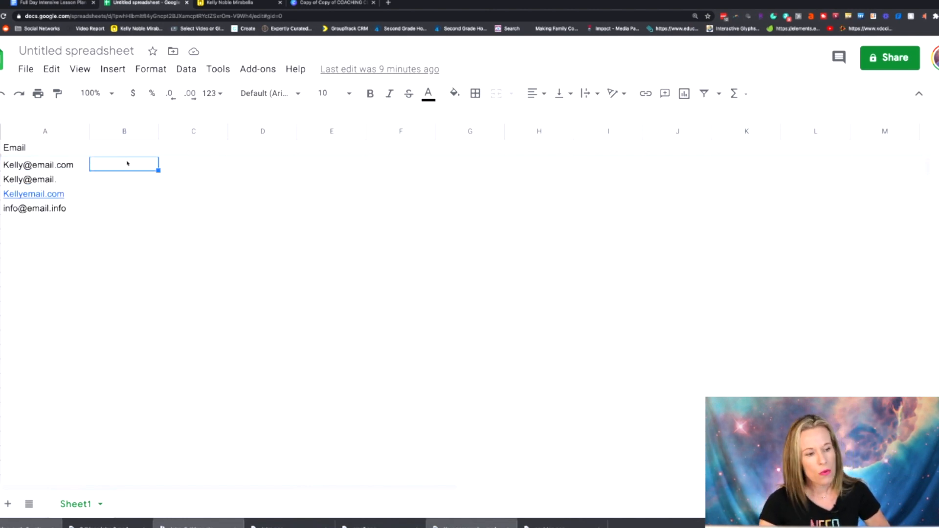
left_click(33, 182)
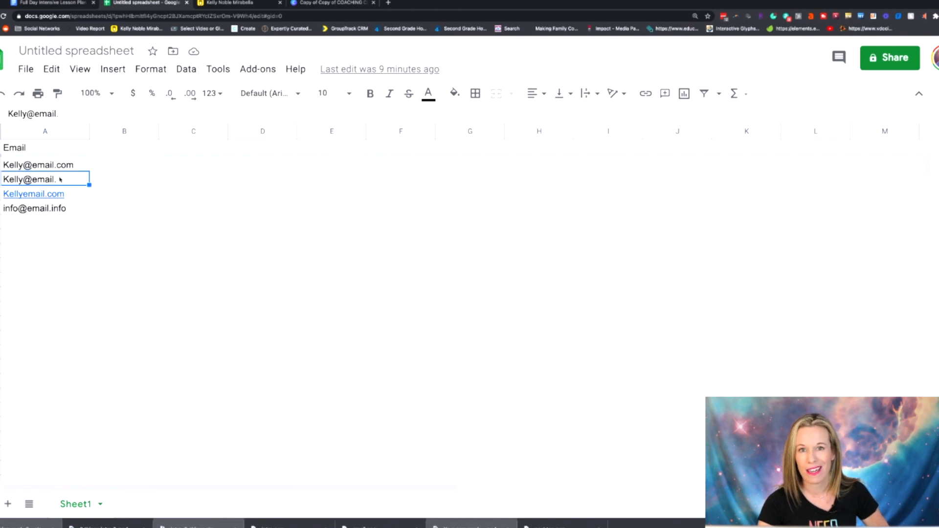
mouse_move(37, 197)
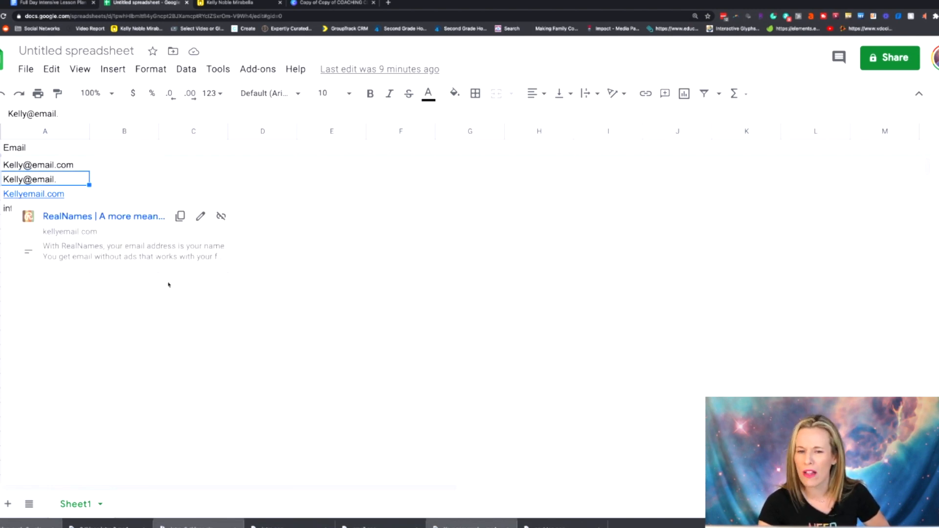
left_click(172, 285)
left_click(29, 208)
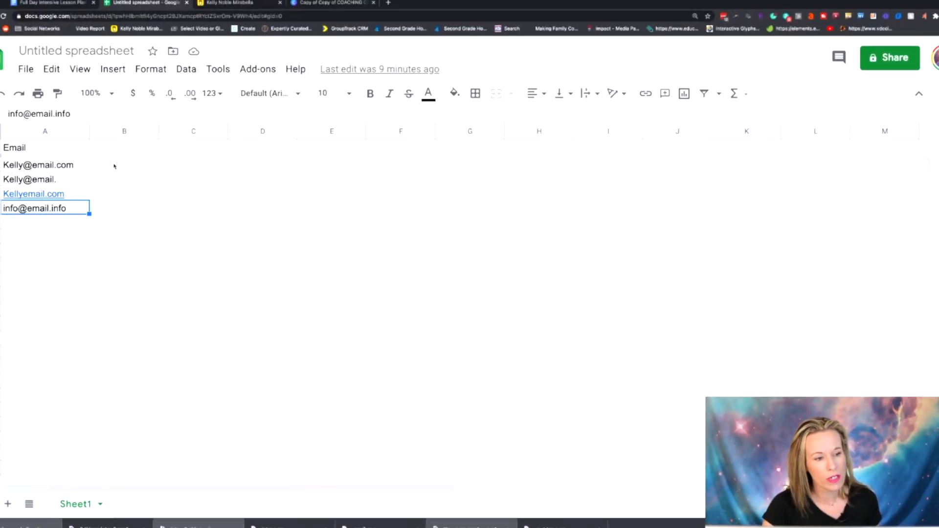
Enter the formula =ISEMAIL(A2) in cell B2 to check the first email entry
left_click(114, 166)
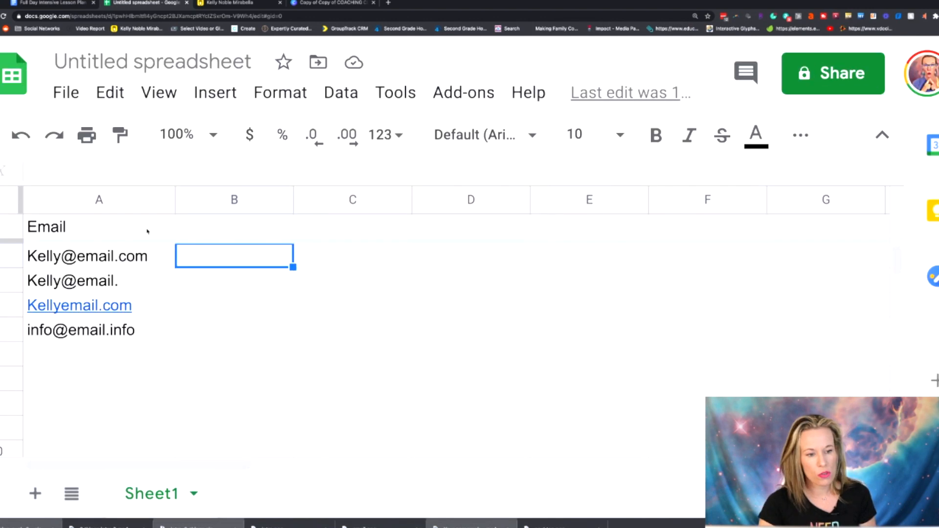
type("=")
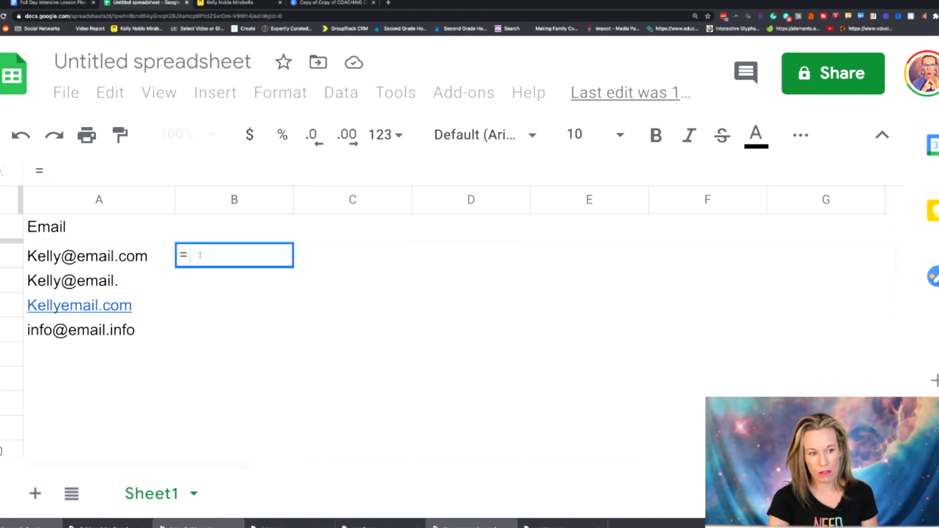
type("is")
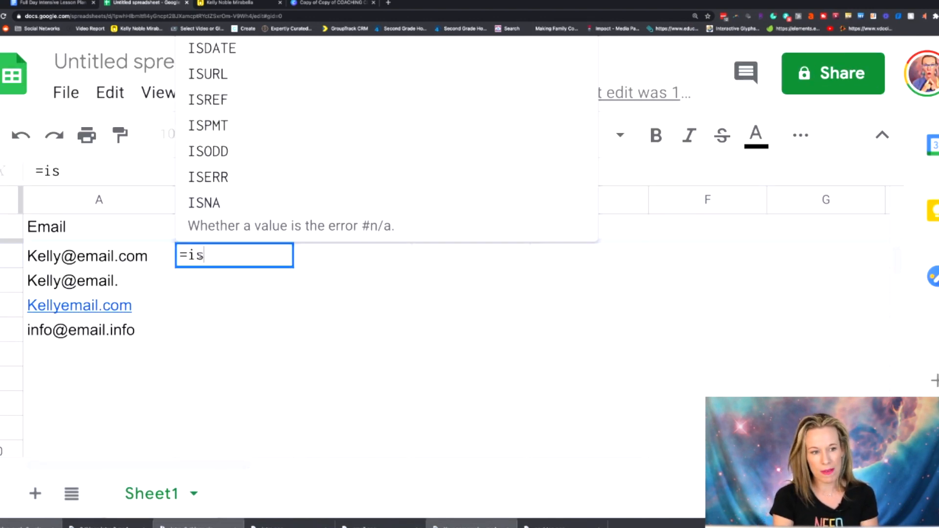
type("email")
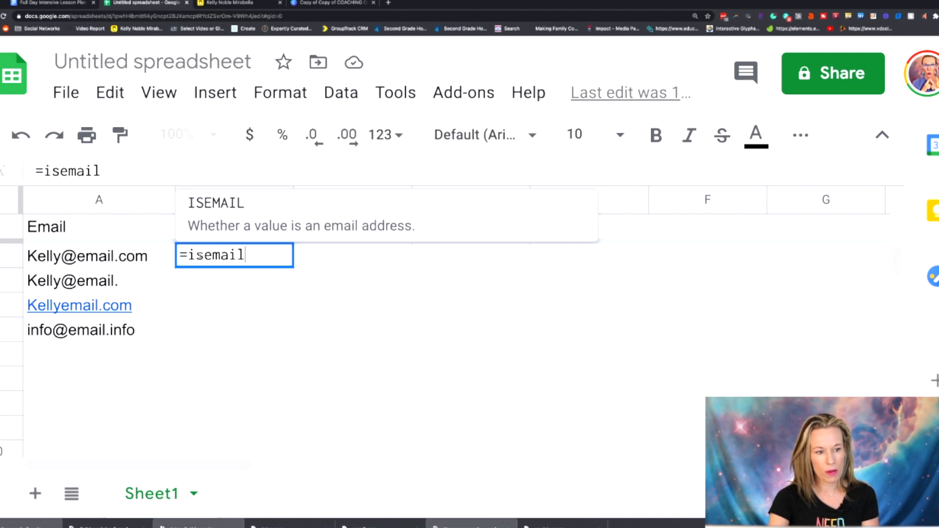
left_click(214, 216)
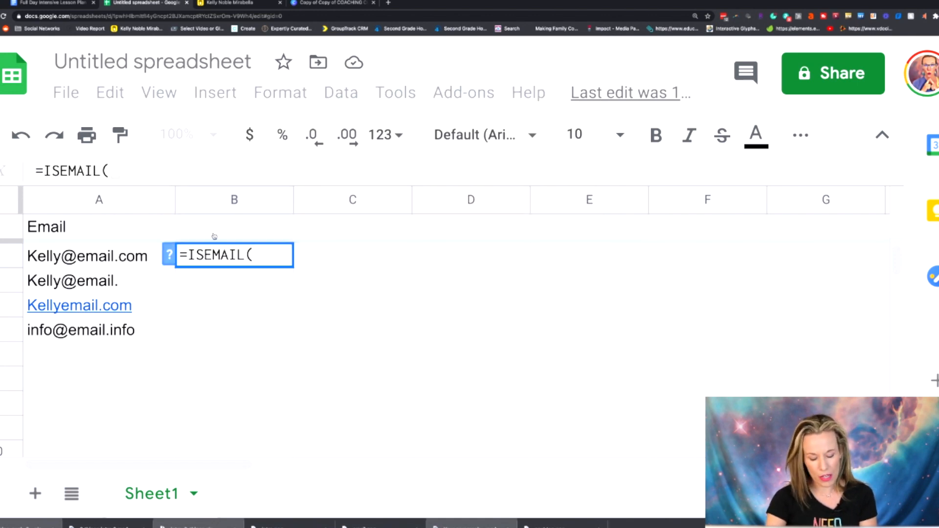
left_click(51, 257)
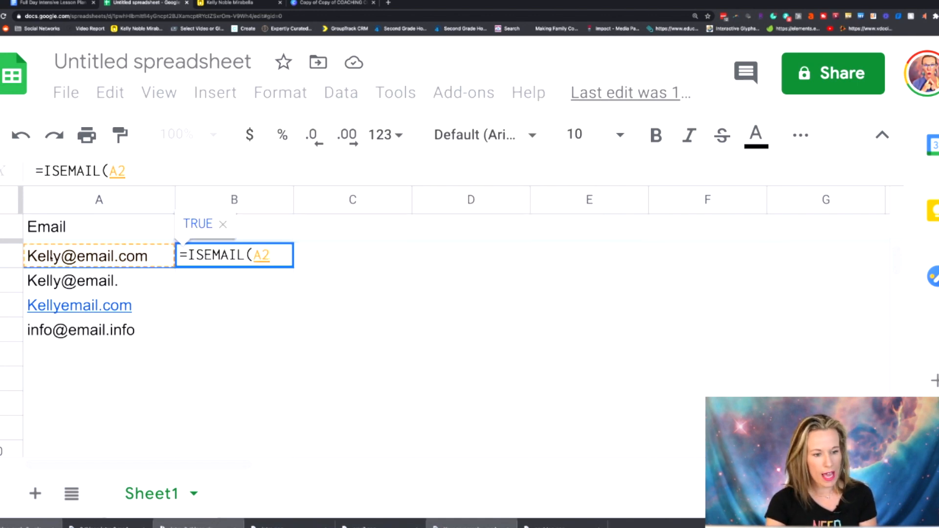
type(")")
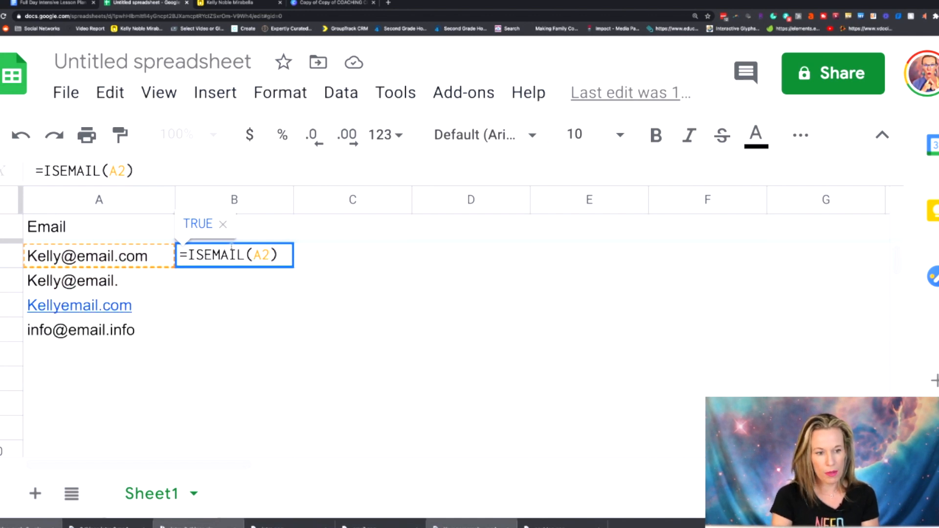
key("Return")
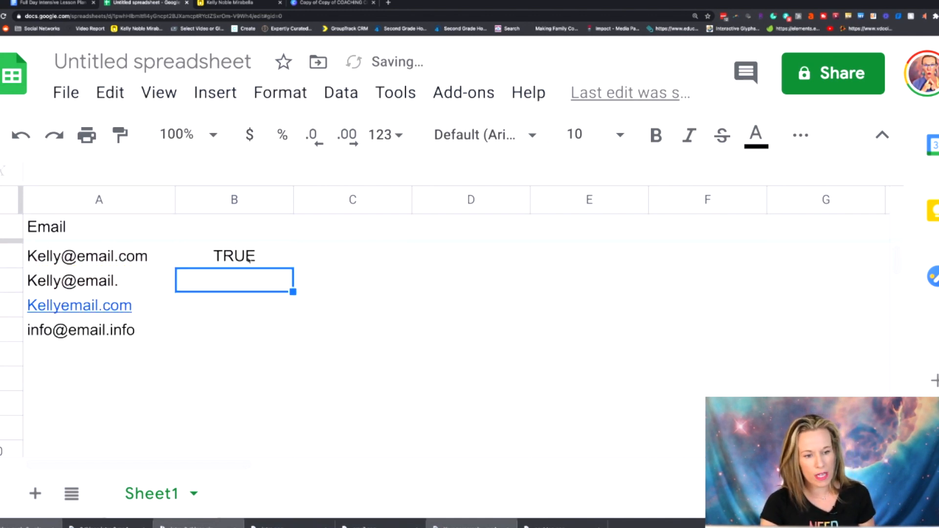
Fill the ISEMAIL formula from B2 down to B5 alongside the remaining email entries
left_click(248, 259)
left_click_drag(292, 267, 288, 338)
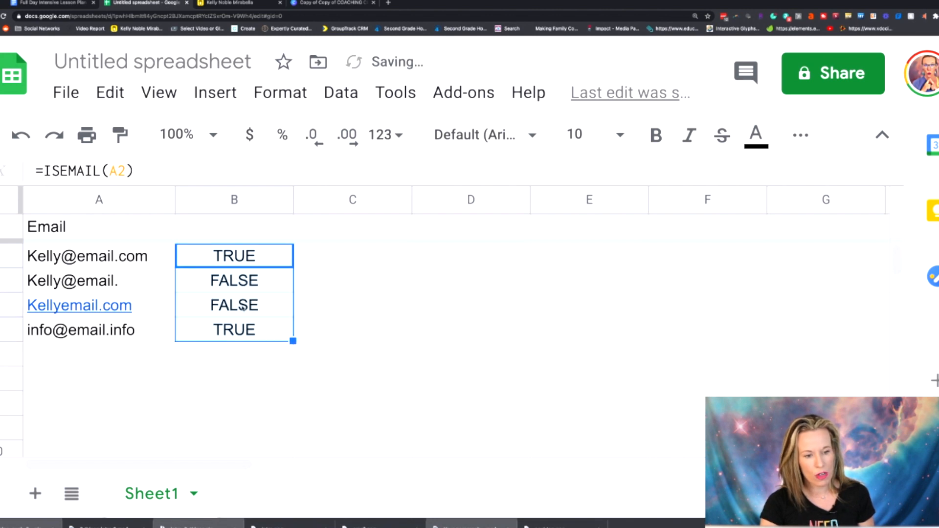
left_click(243, 368)
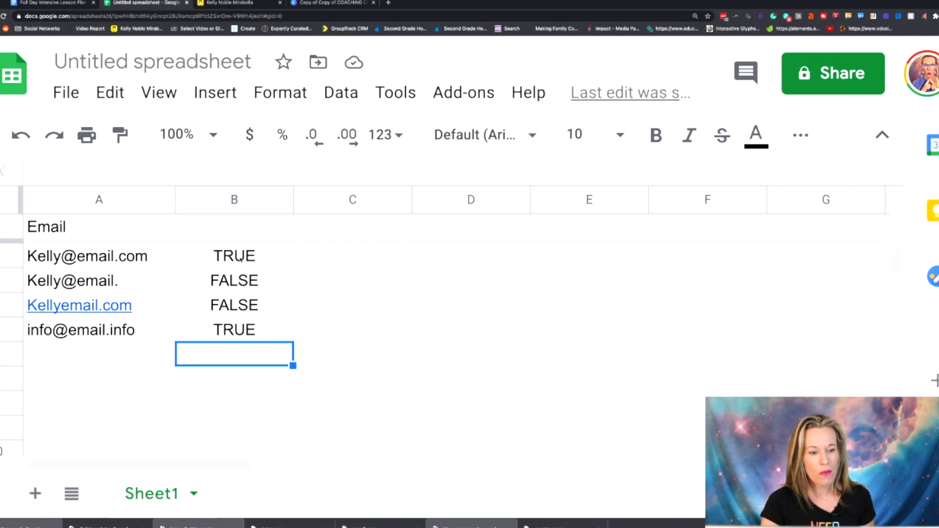
Add a conditional formatting rule to column B that applies the default green style when the text contains "True"
left_click(250, 256)
left_click(248, 329, "shift")
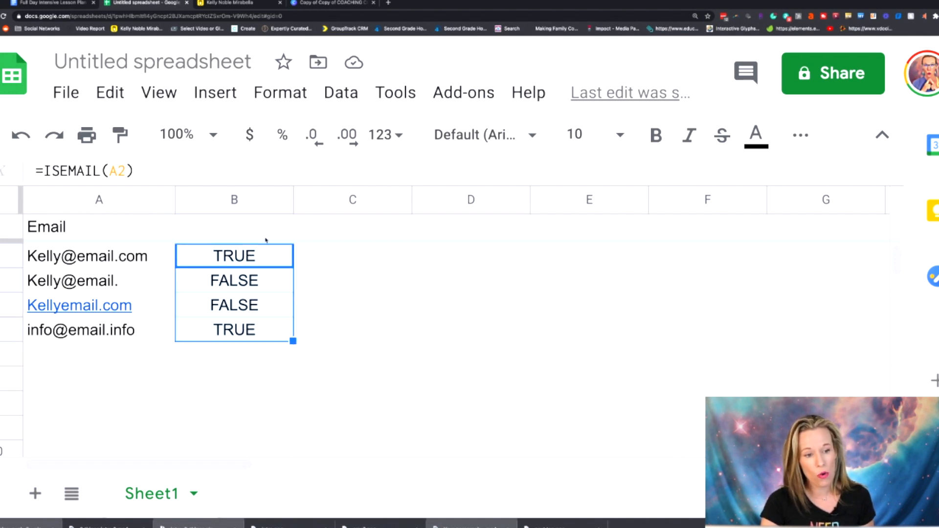
left_click(250, 229)
left_click(255, 208)
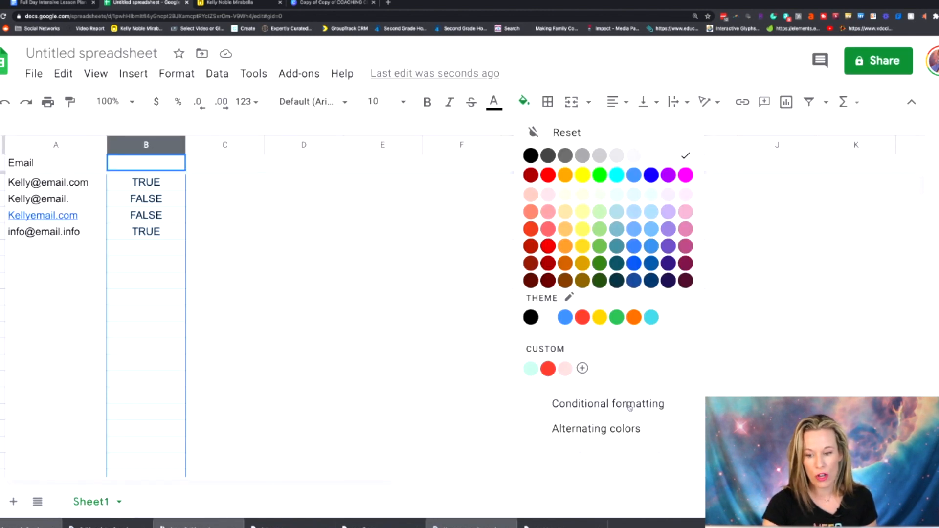
left_click(629, 404)
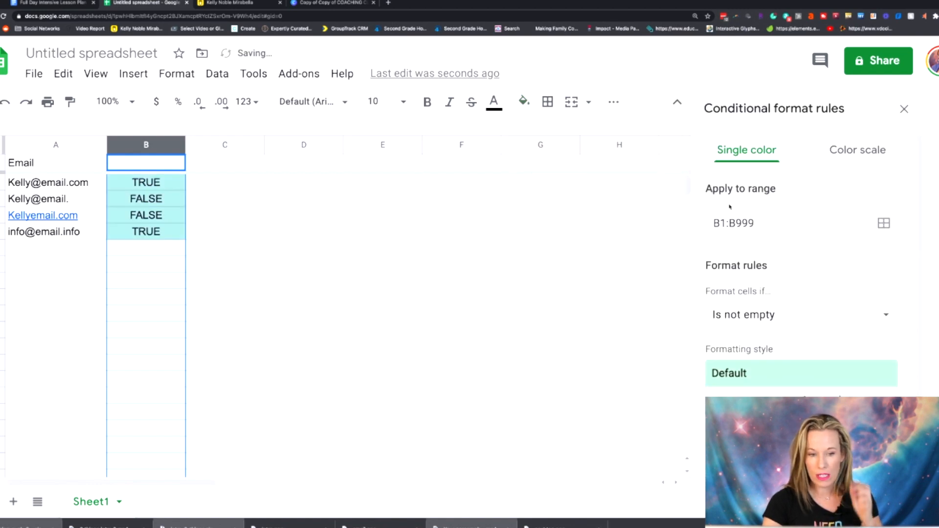
mouse_move(72, 181)
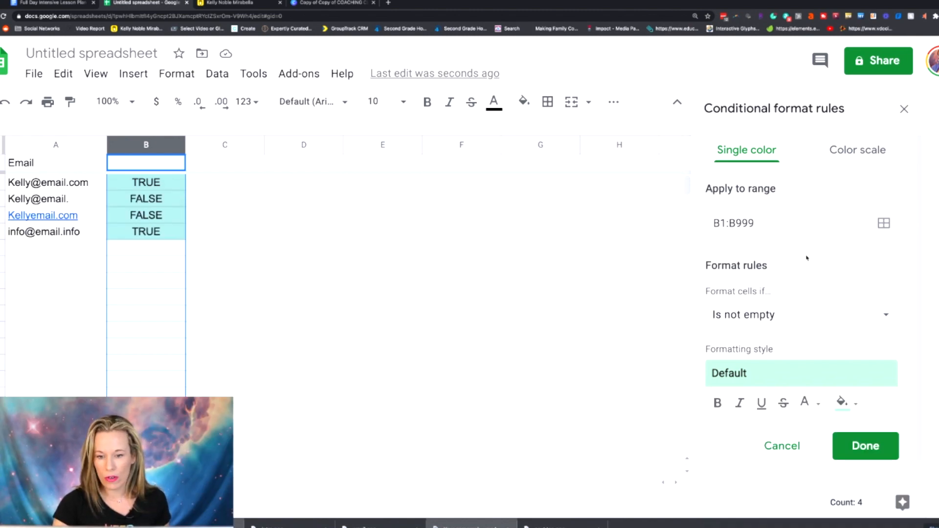
scroll(808, 269, "down", 1)
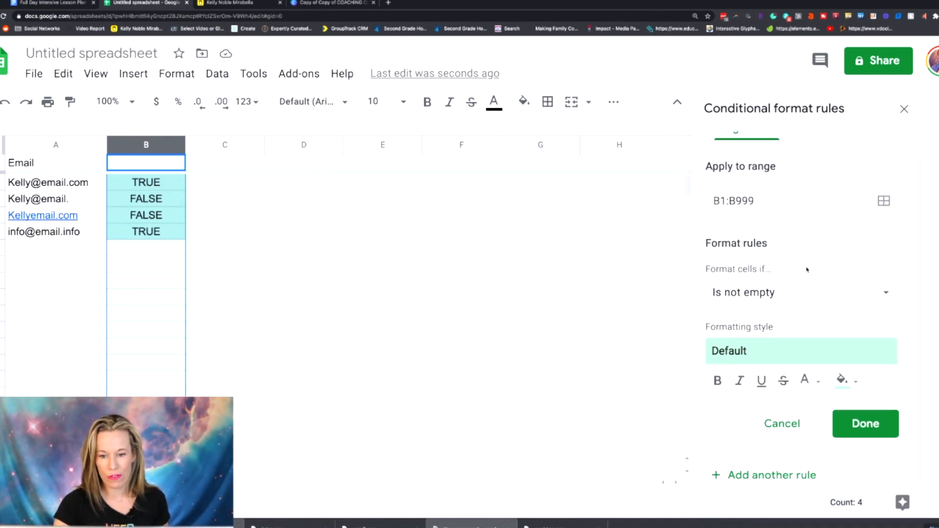
left_click(752, 296)
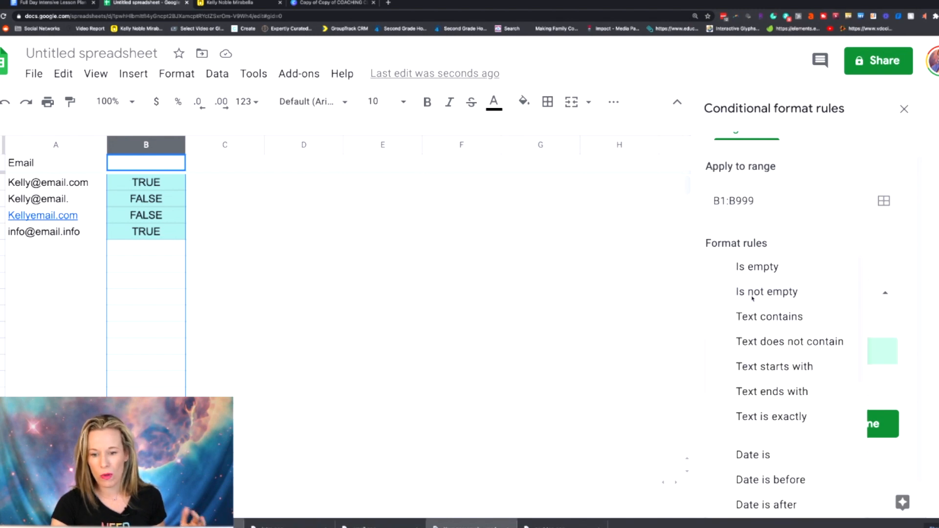
left_click(753, 319)
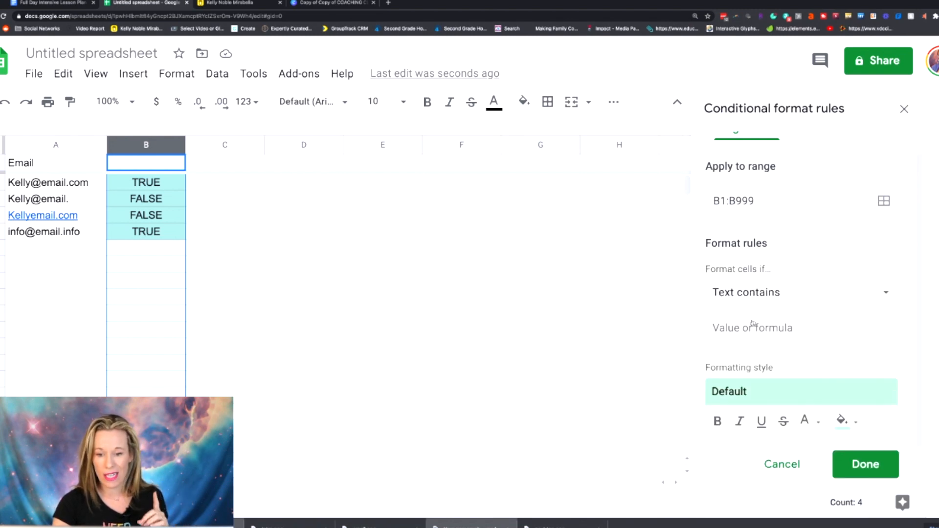
left_click(748, 328)
type("True")
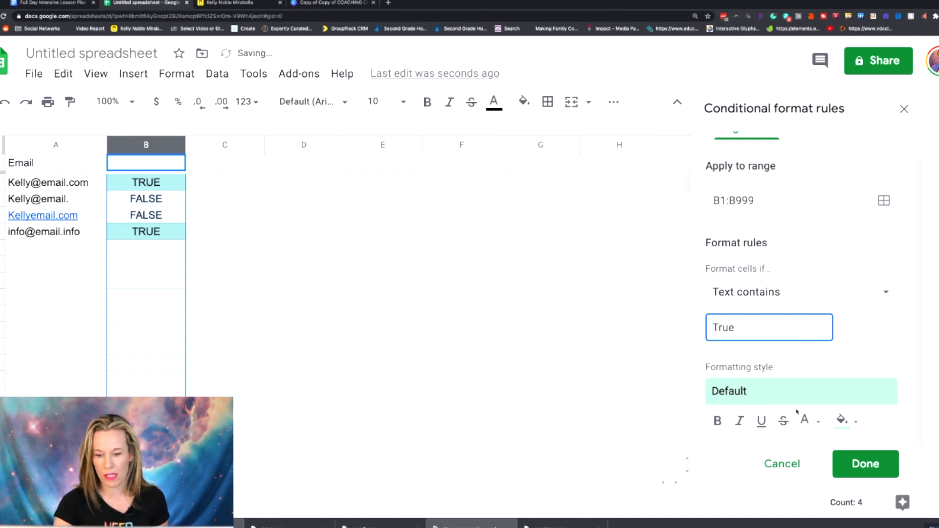
left_click(864, 462)
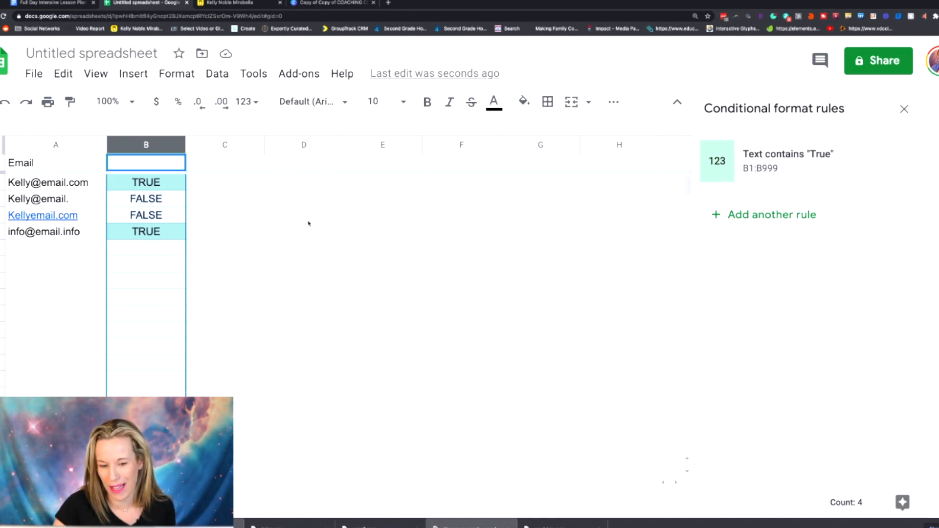
Add a second conditional formatting rule to column B that applies the light red fill when the text contains "False"
left_click(756, 216)
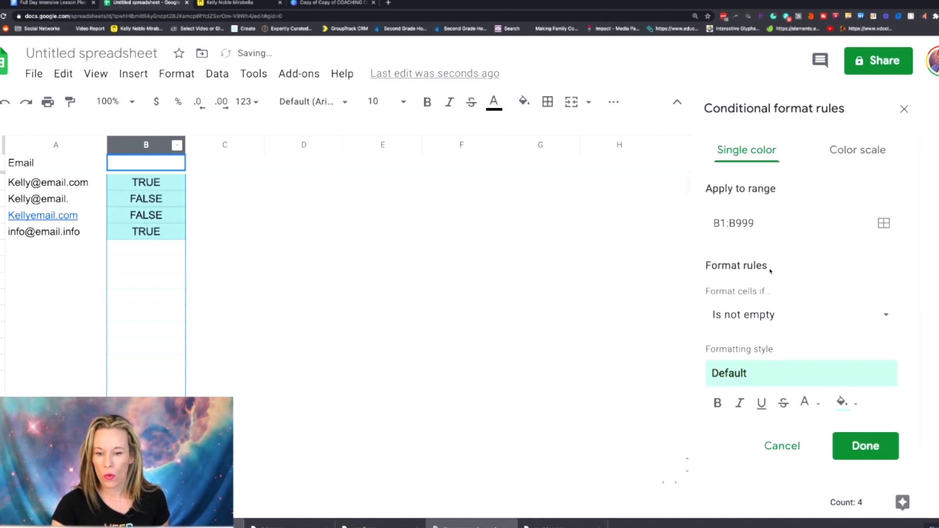
left_click(737, 319)
left_click(761, 344)
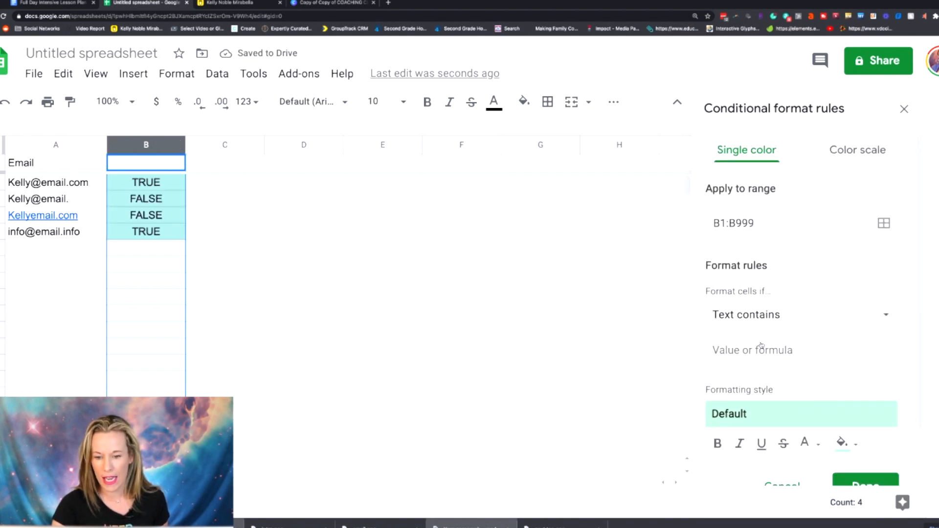
left_click(761, 346)
type("False")
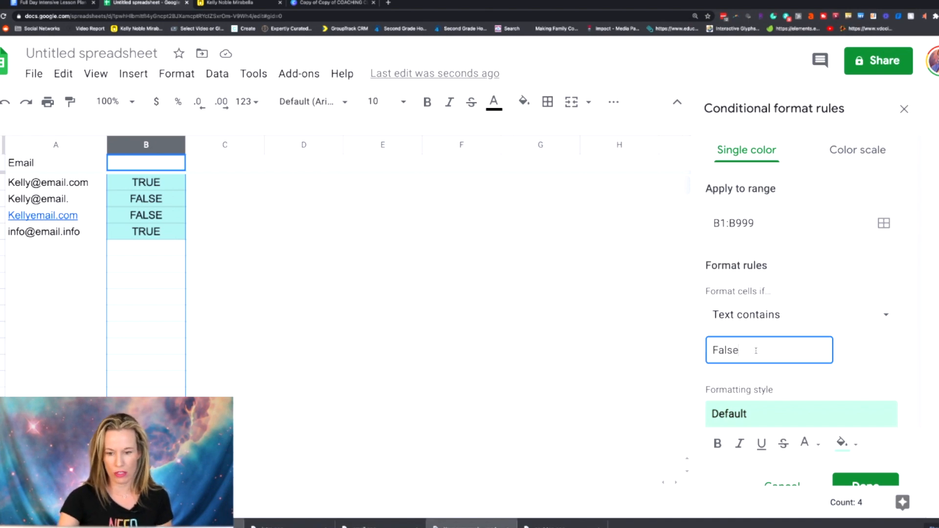
left_click(763, 420)
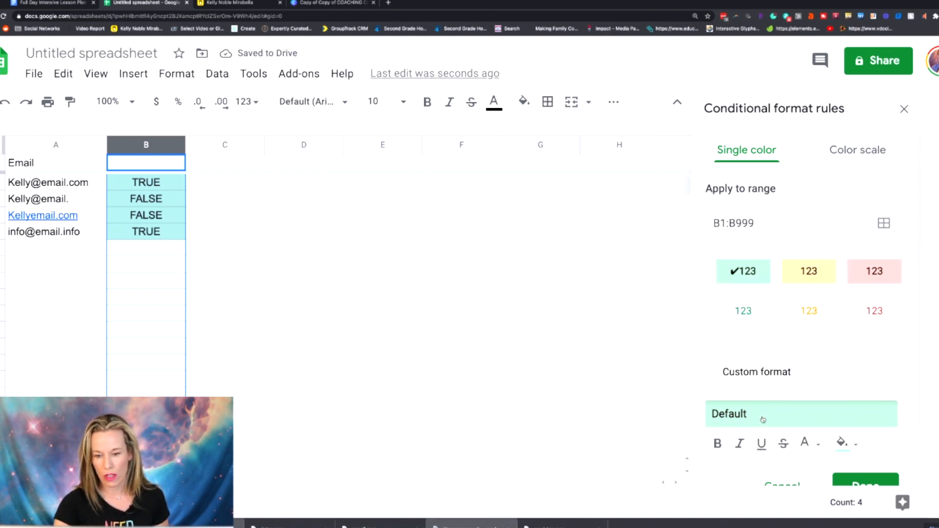
left_click(873, 273)
left_click(865, 480)
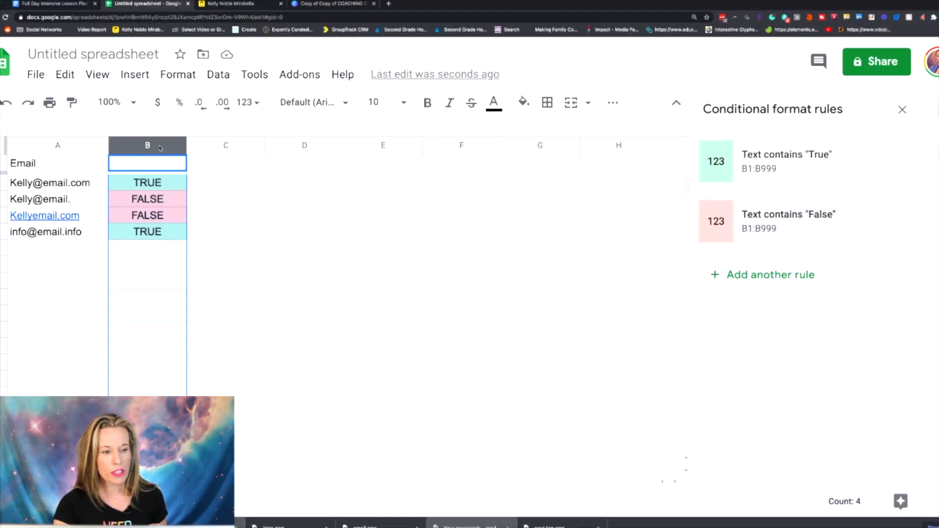
Turn on a filter for column B and create a new filter view named "Email True"
left_click(612, 103)
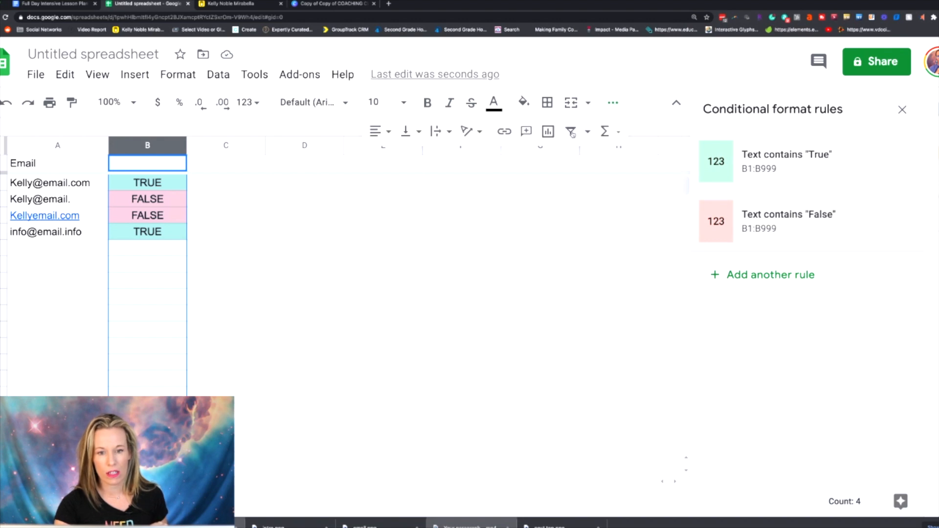
left_click(578, 137)
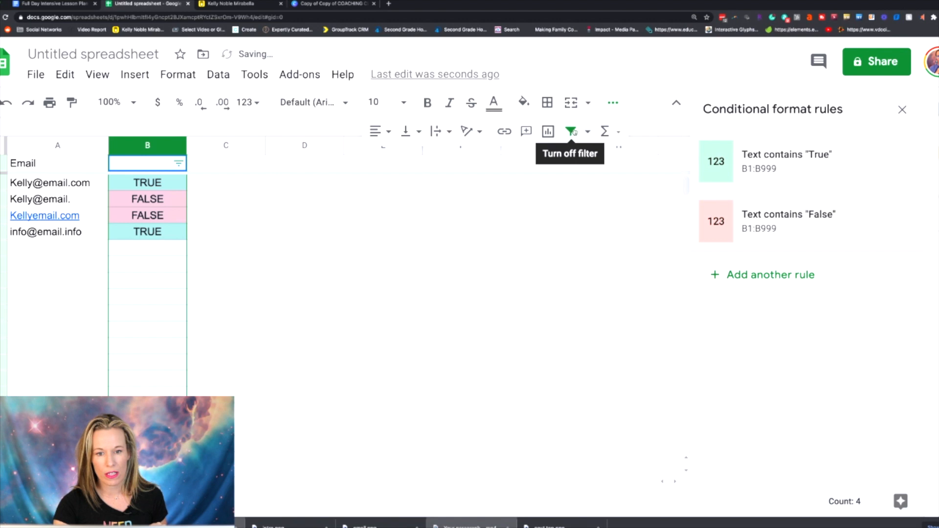
left_click(587, 131)
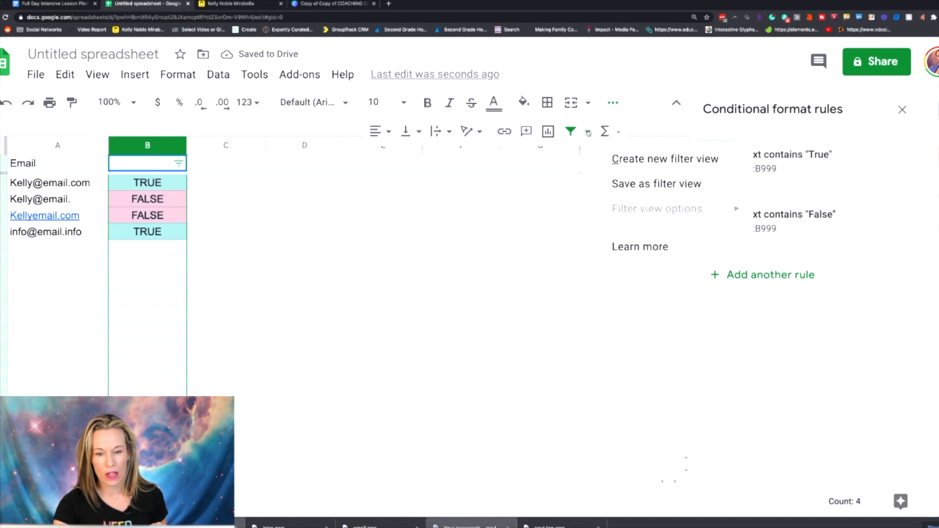
left_click(628, 163)
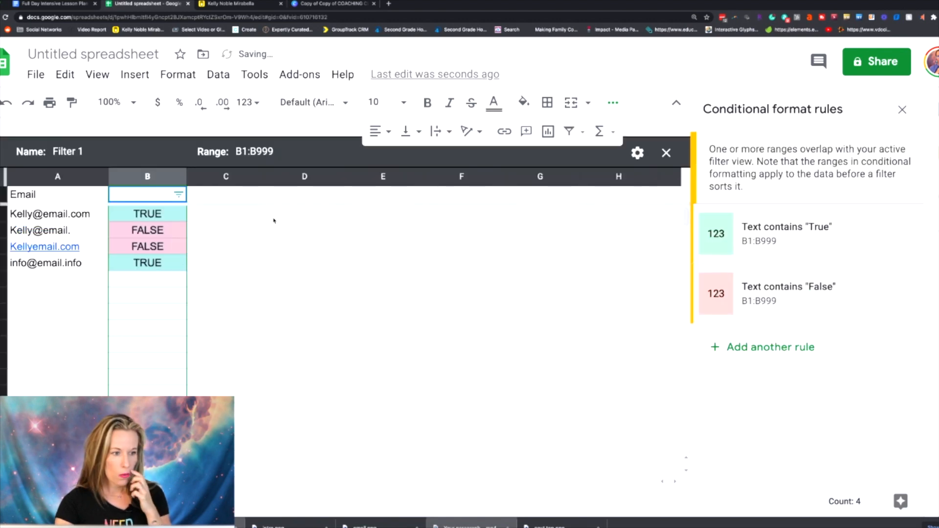
left_click(79, 151)
type("Emai")
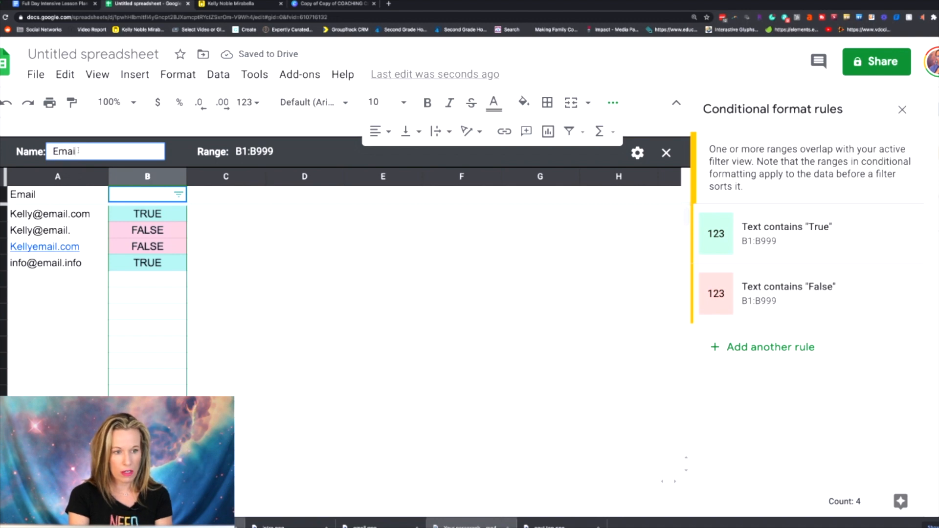
type("l True")
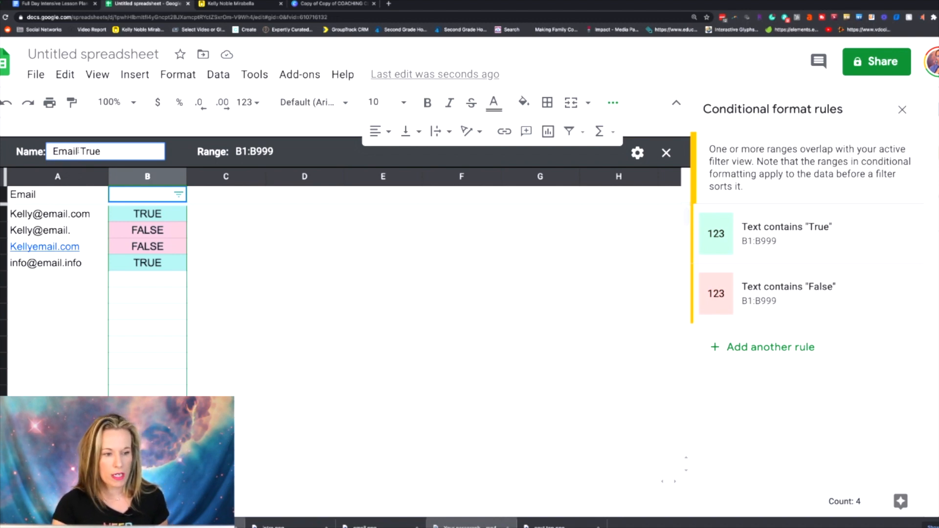
Exclude FALSE from column B's values in the Email True filter view, and close the view
left_click(178, 194)
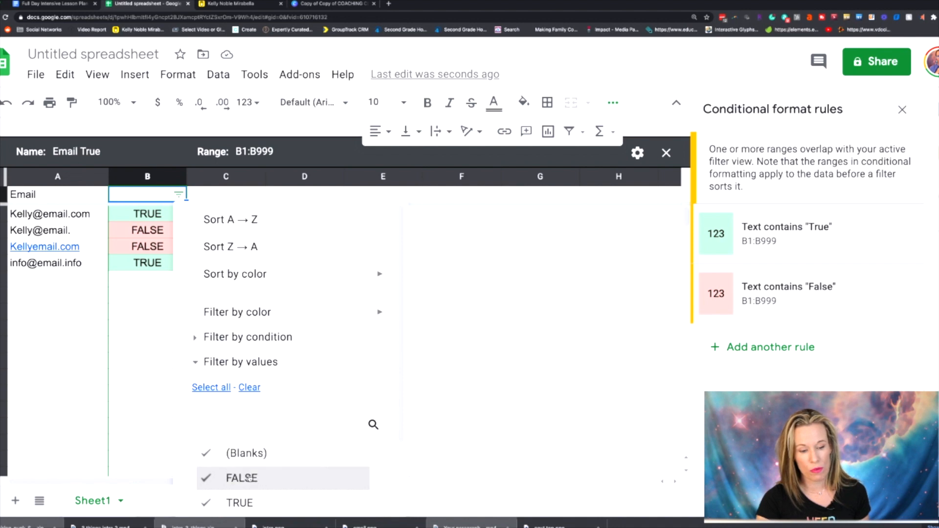
left_click(238, 482)
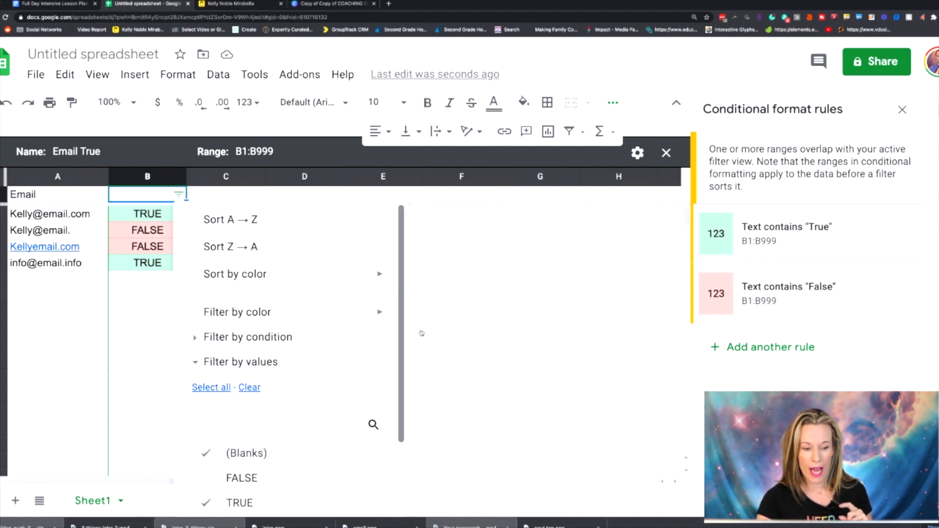
scroll(283, 431, "down", 2)
left_click(374, 498)
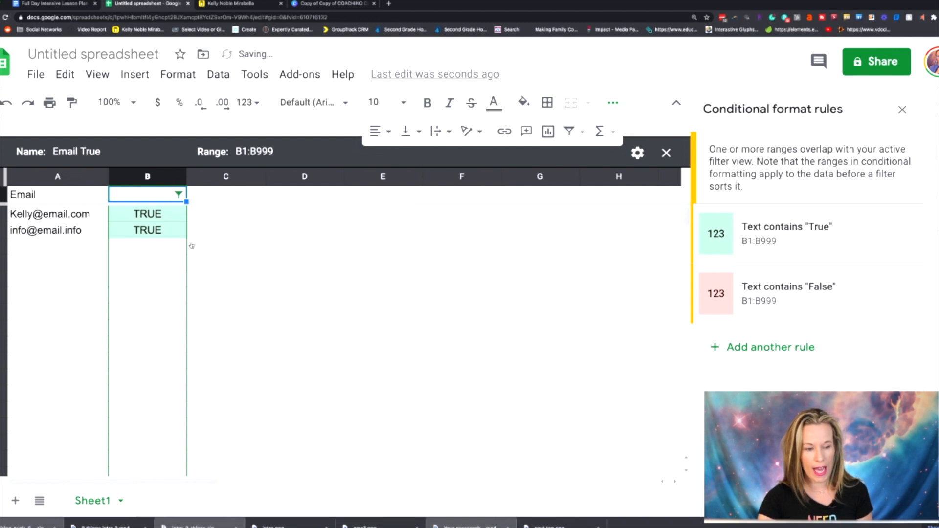
left_click(237, 266)
left_click(666, 153)
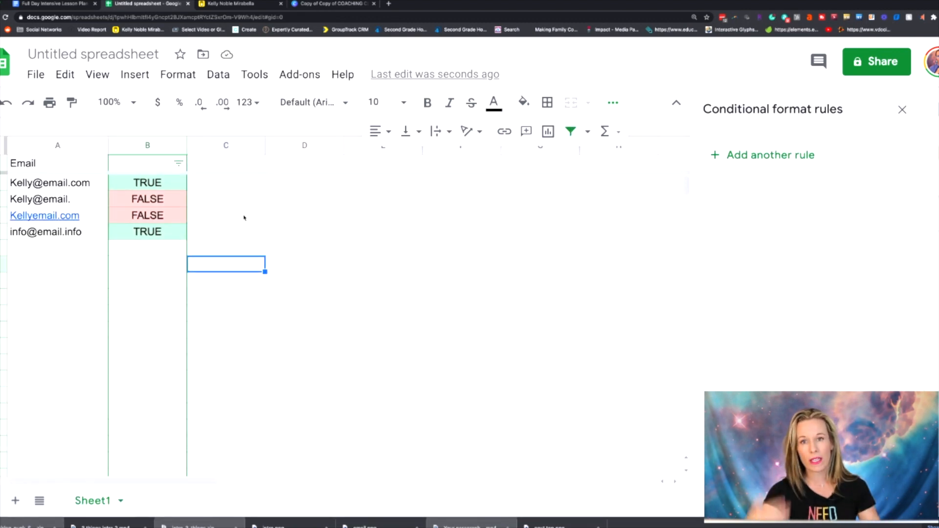
Exclude the FALSE value in column B's regular filter on the sheet
left_click(179, 165)
scroll(257, 472, "down", 2)
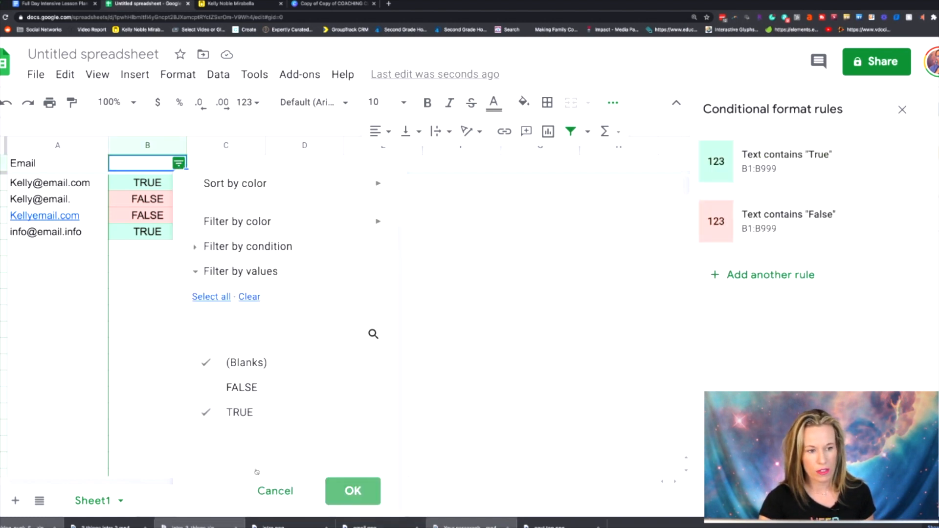